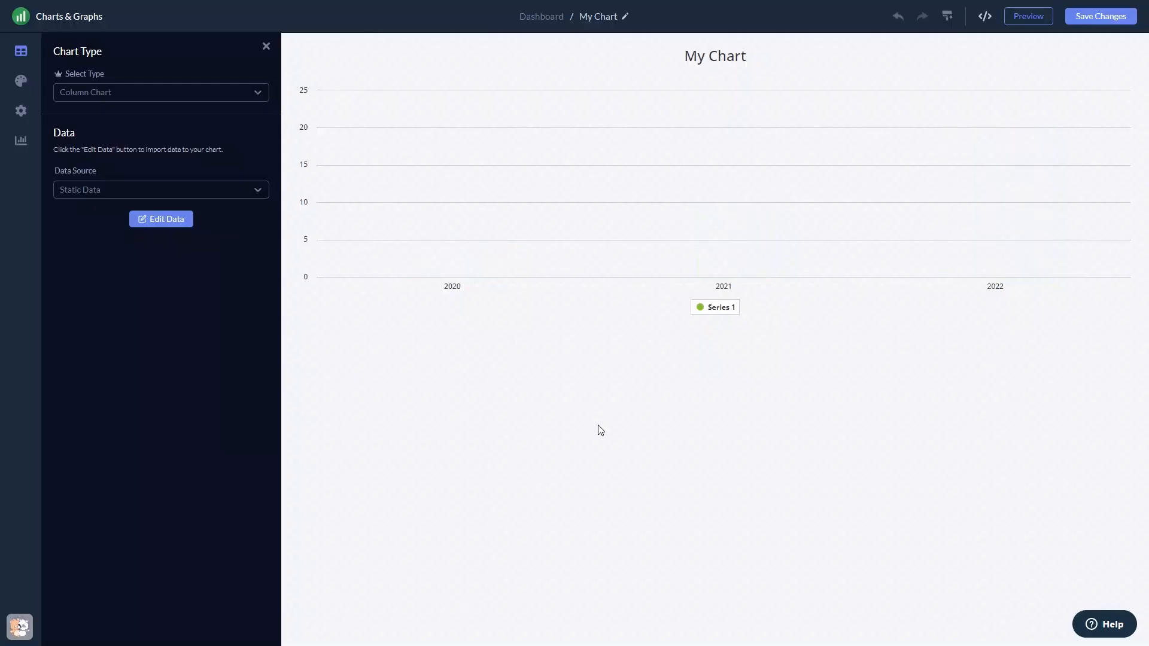
Step: Change My Chart's type from column to Line Chart via the Select Type list
{"action": "left_click", "coordinate": [63, 92]}
{"action": "left_click", "coordinate": [75, 141]}
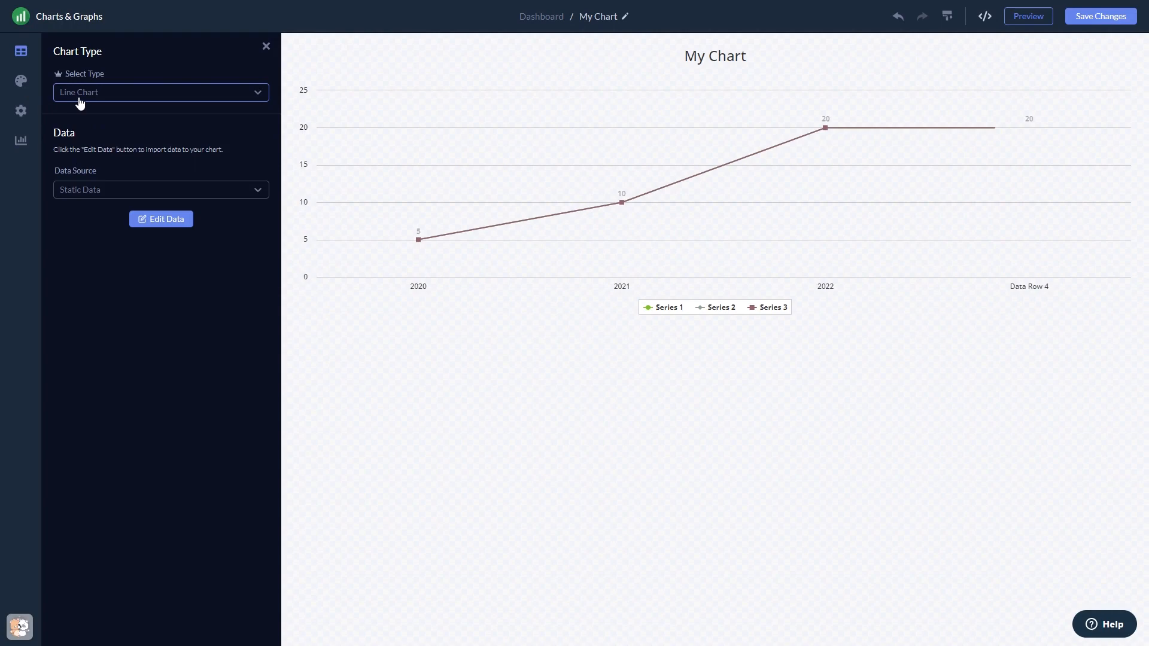
Step: Review Look & Feel and Settings, save the chart, and return to the Widgets dashboard
{"action": "left_click", "coordinate": [22, 81]}
{"action": "left_click", "coordinate": [21, 111]}
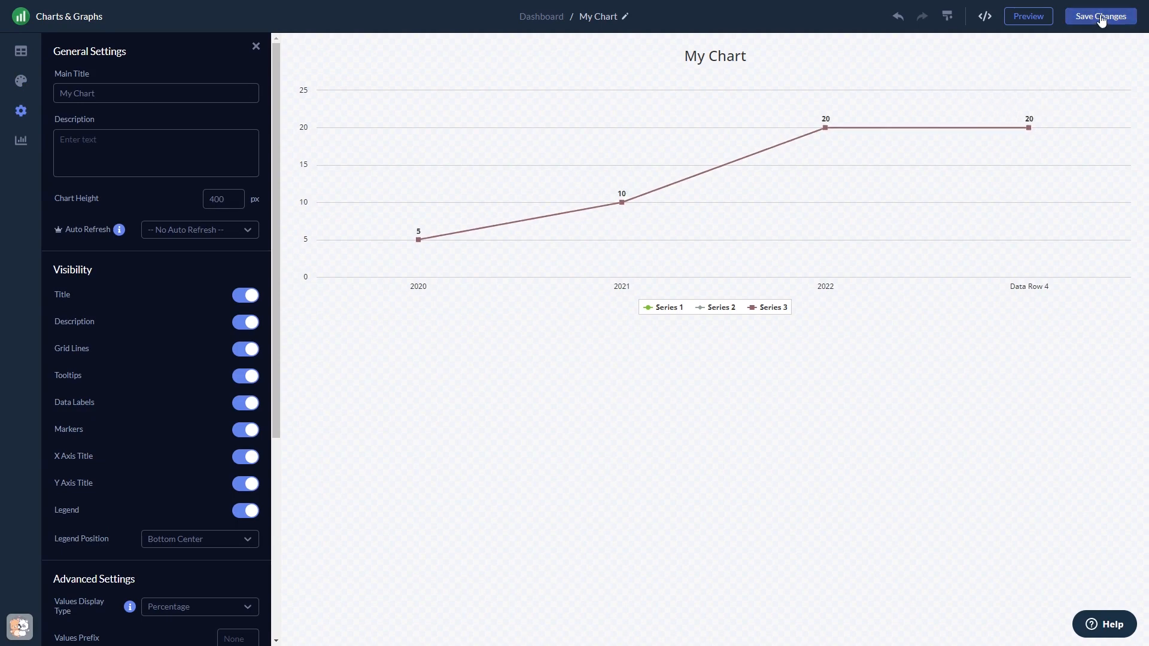
{"action": "left_click", "coordinate": [546, 20]}
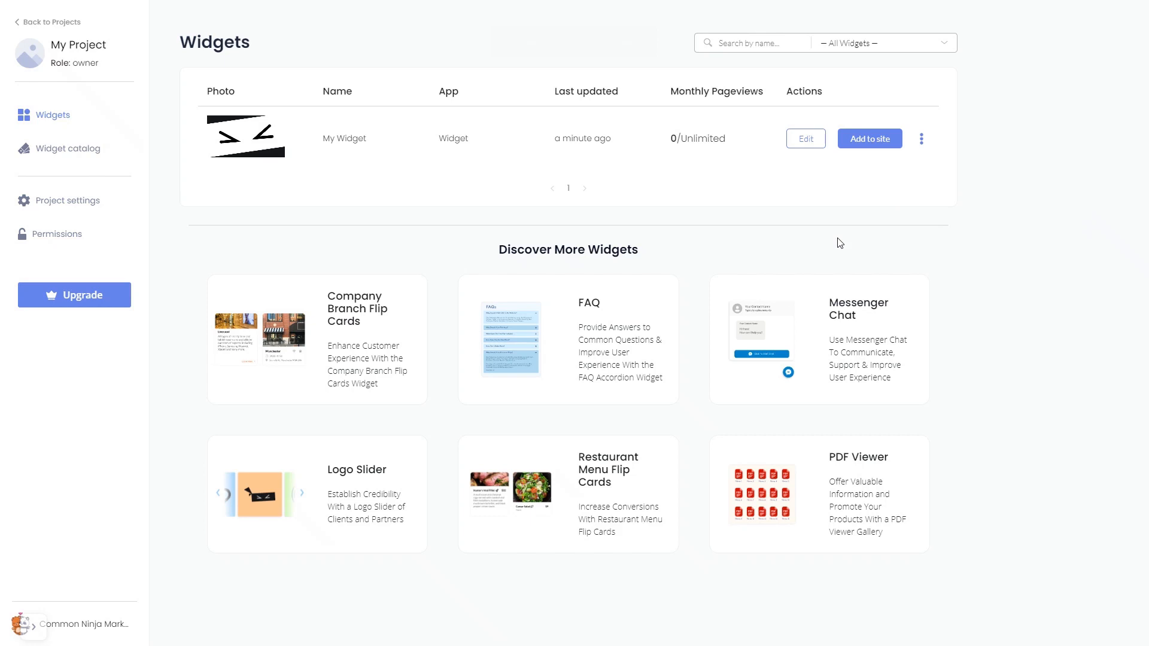